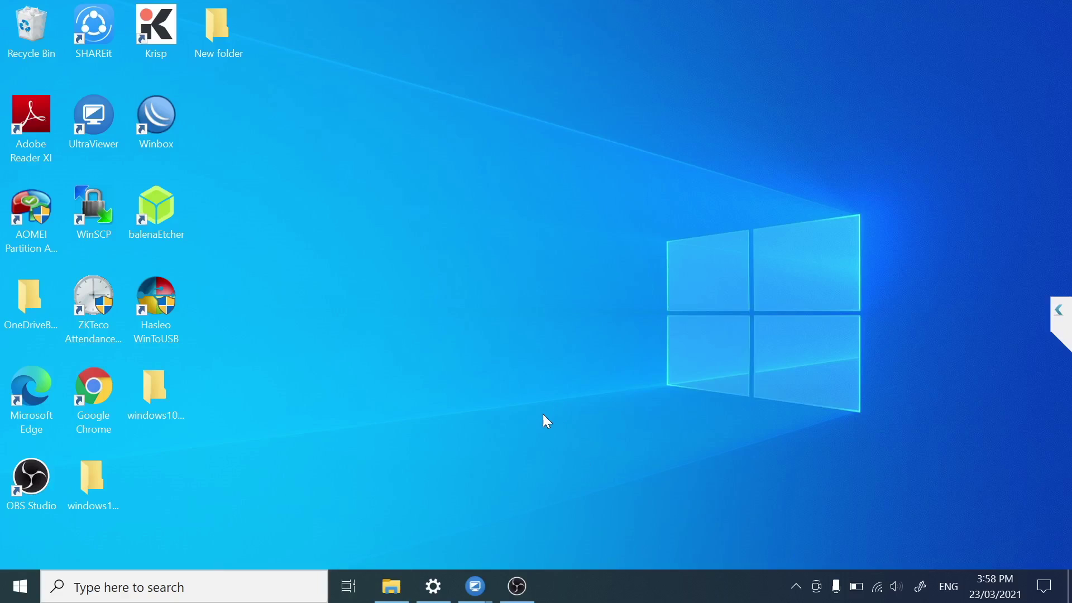
- Switch to the UltraViewer remote session and open Command Prompt on the remote computer
{"action": "mouse_move", "coordinate": [475, 597]}
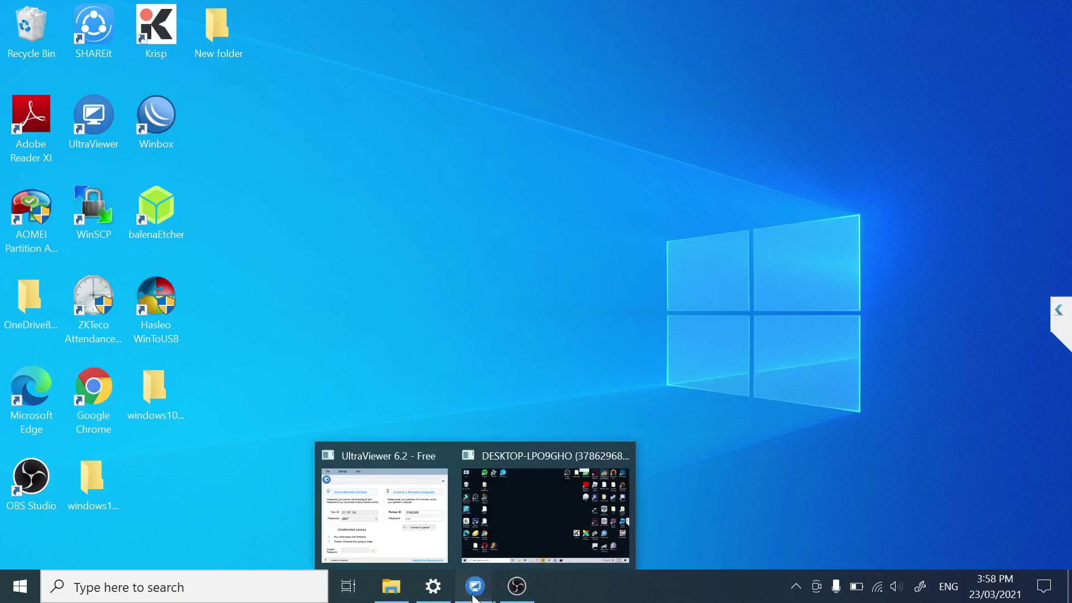
{"action": "left_click", "coordinate": [517, 513]}
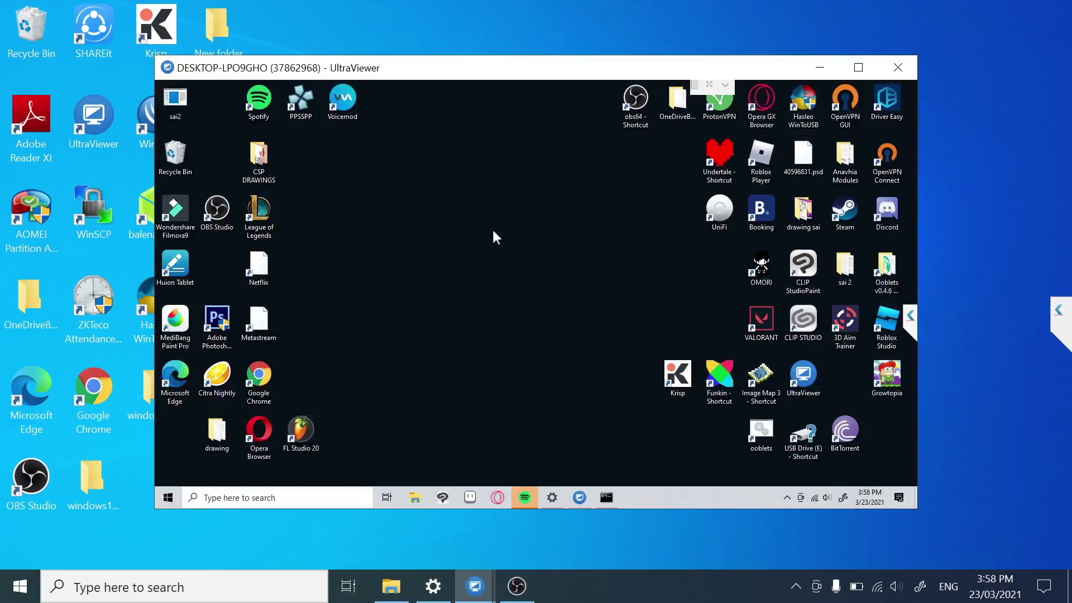
{"action": "left_click", "coordinate": [285, 496]}
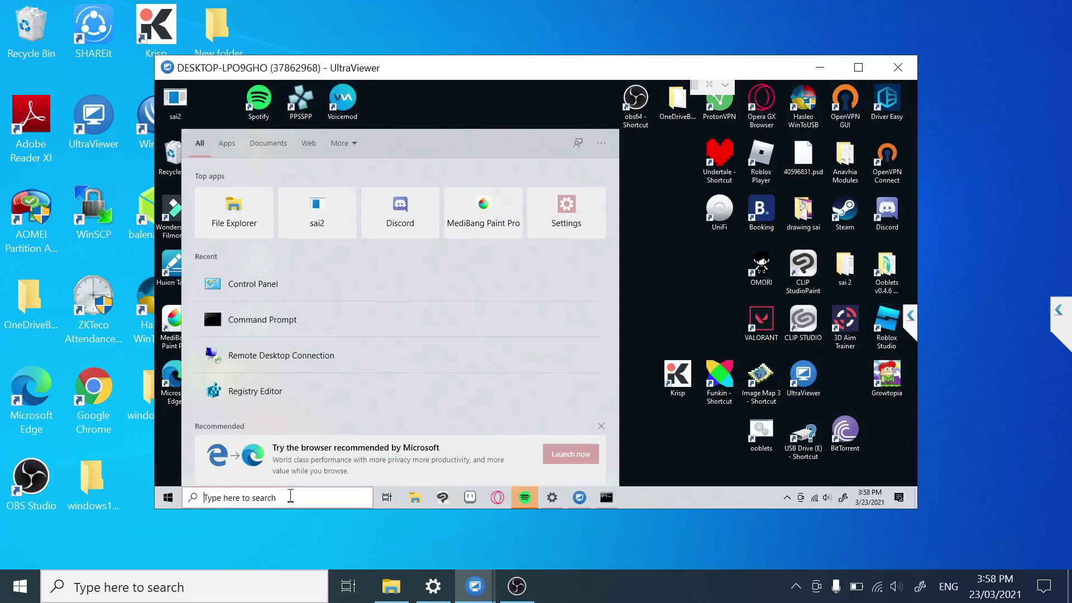
{"action": "type", "text": "cmd"}
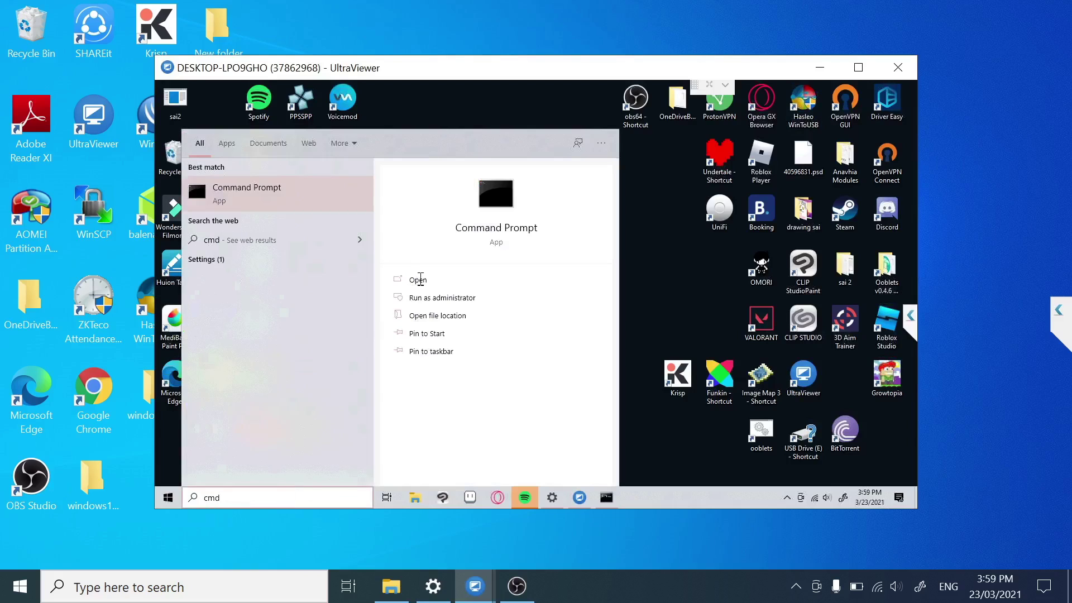
{"action": "left_click", "coordinate": [419, 280]}
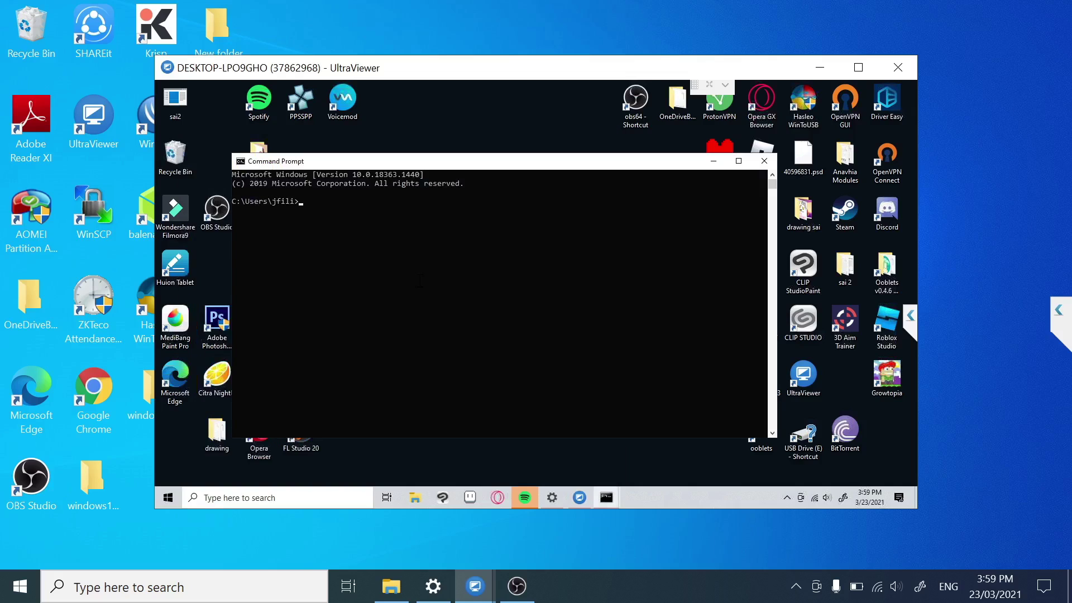
- Run ipconfig on the remote computer and highlight the Wi-Fi adapter's IPv4 address line
{"action": "type", "text": "ipconfig"}
{"action": "key", "text": "Return"}
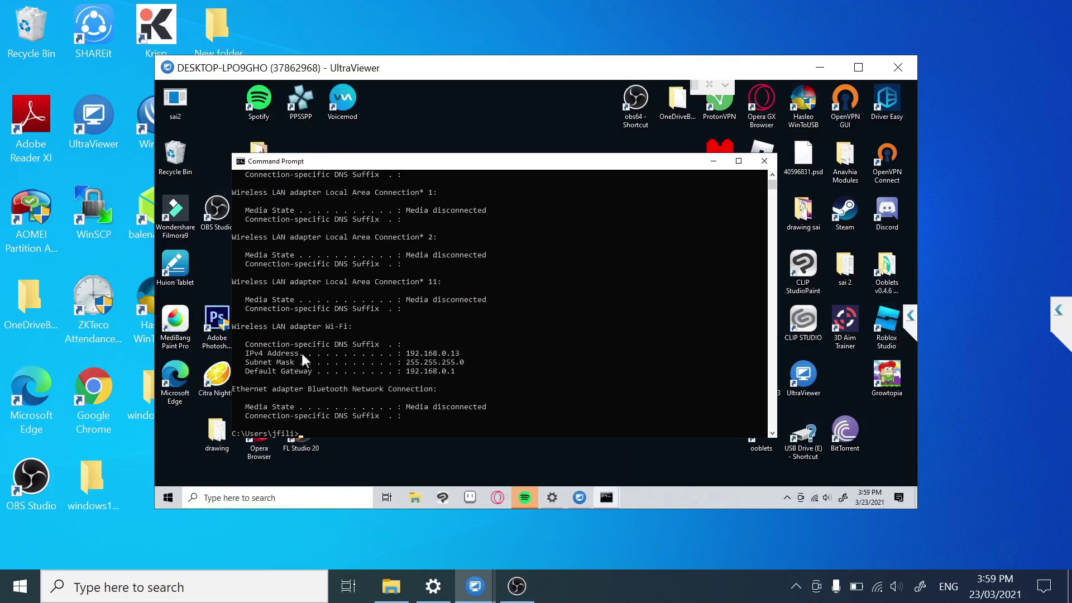
{"action": "left_click_drag", "start_coordinate": [245, 350], "coordinate": [419, 351]}
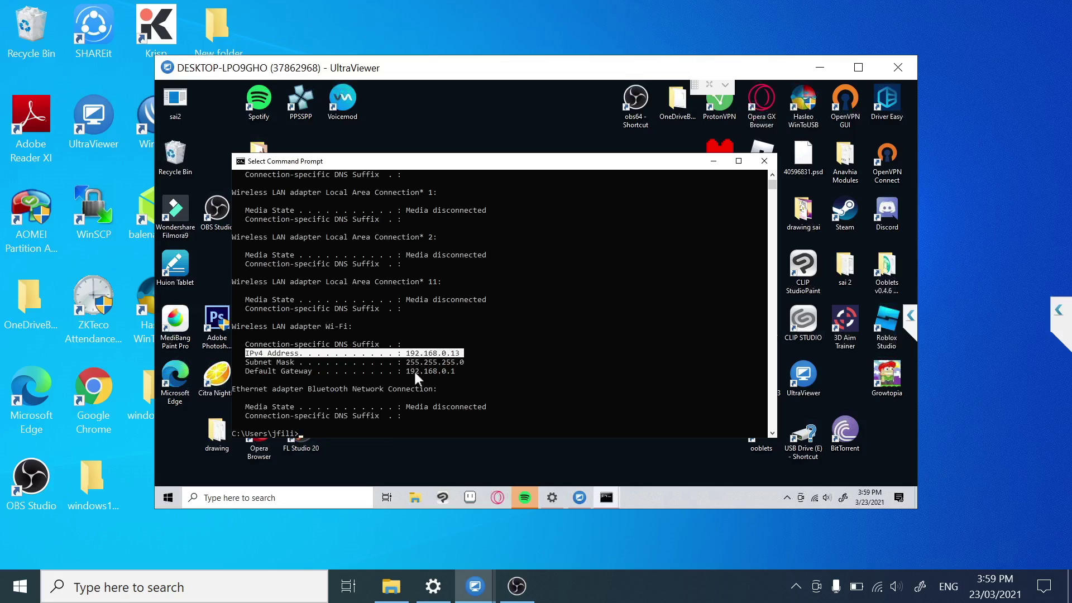
- Open Devices and Printers from Control Panel on the remote computer
{"action": "left_click", "coordinate": [246, 496]}
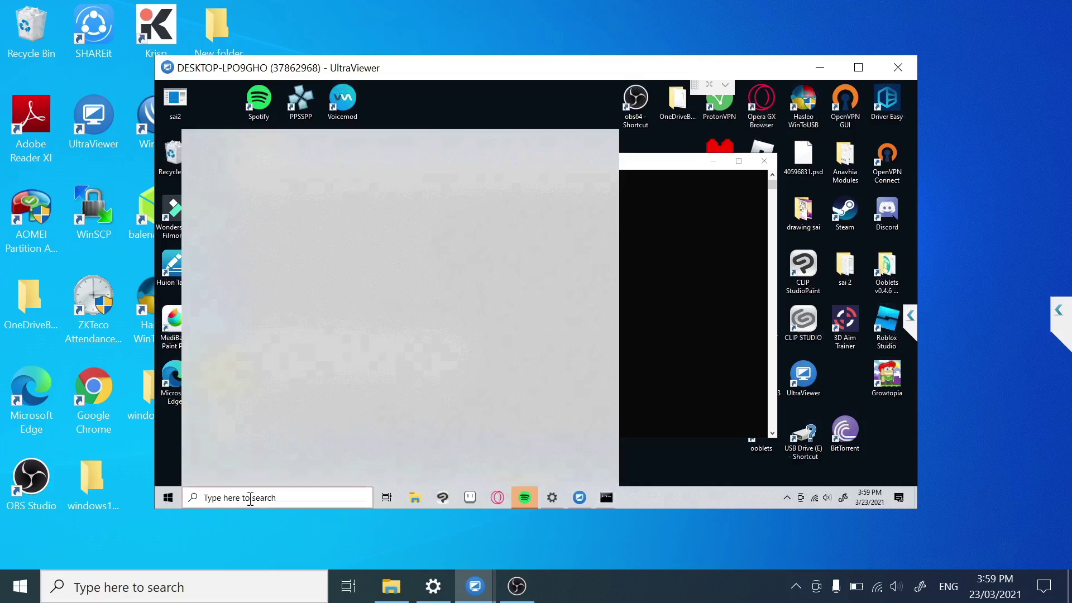
{"action": "type", "text": "control"}
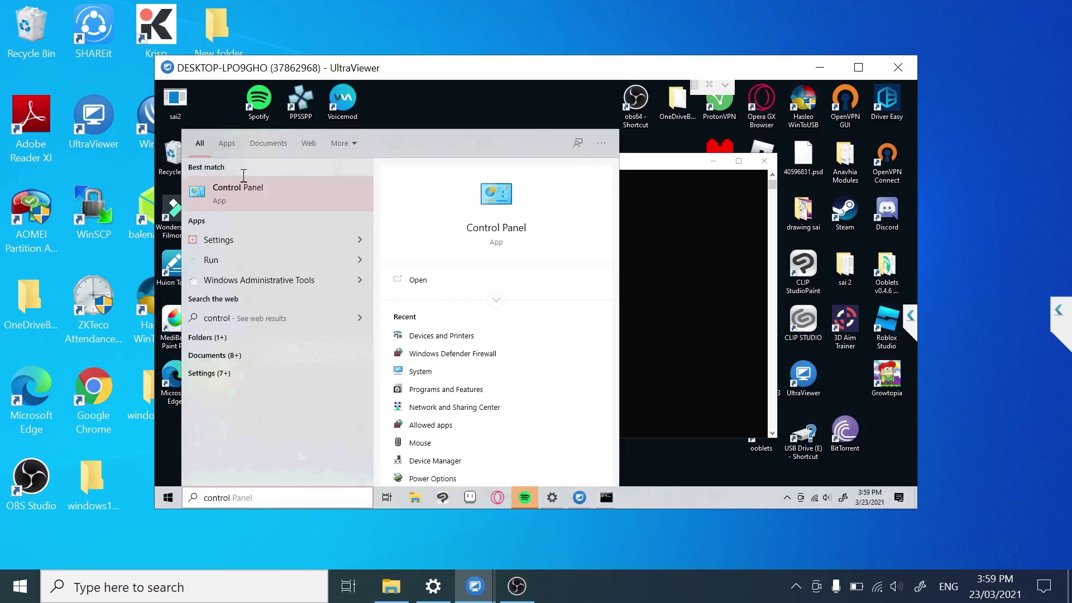
{"action": "left_click", "coordinate": [244, 184]}
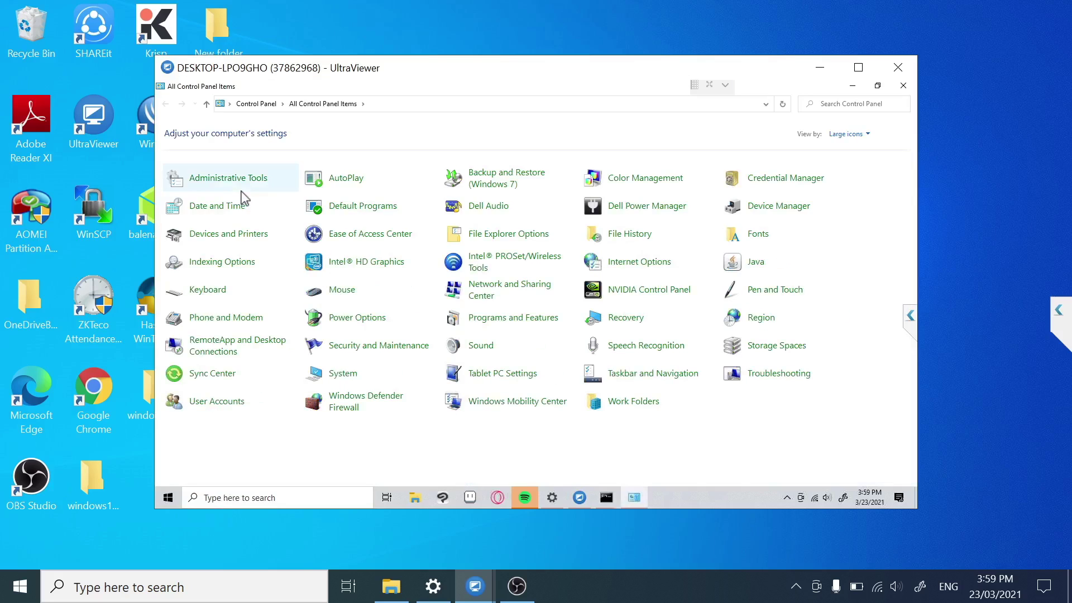
{"action": "left_click", "coordinate": [244, 238]}
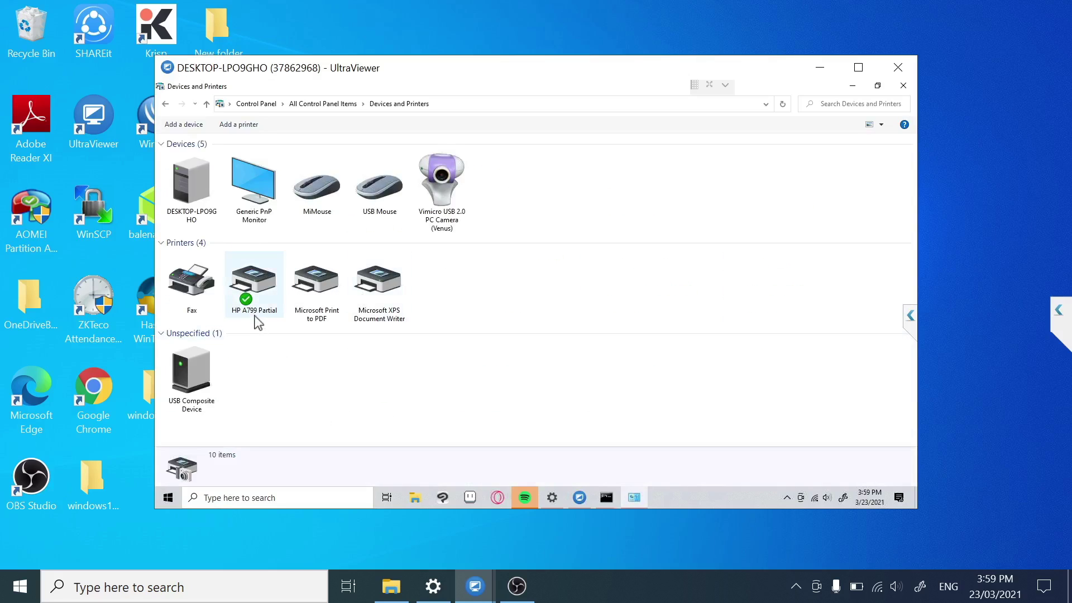
- Share the HP A799 Partial printer through its printer properties, keeping the share name HP A799 Partial
{"action": "mouse_move", "coordinate": [258, 319]}
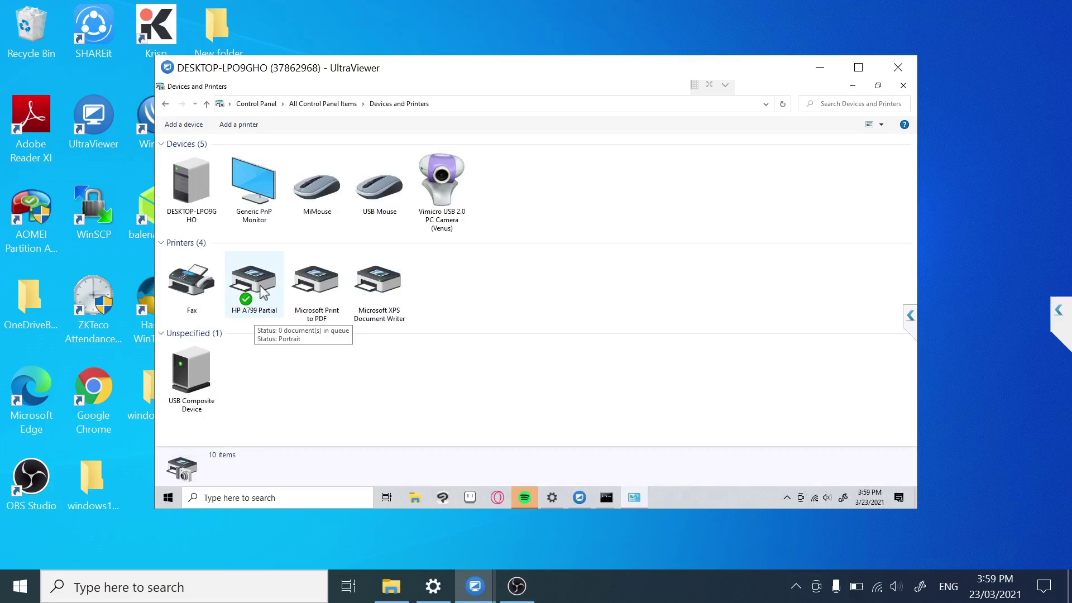
{"action": "right_click", "coordinate": [254, 289]}
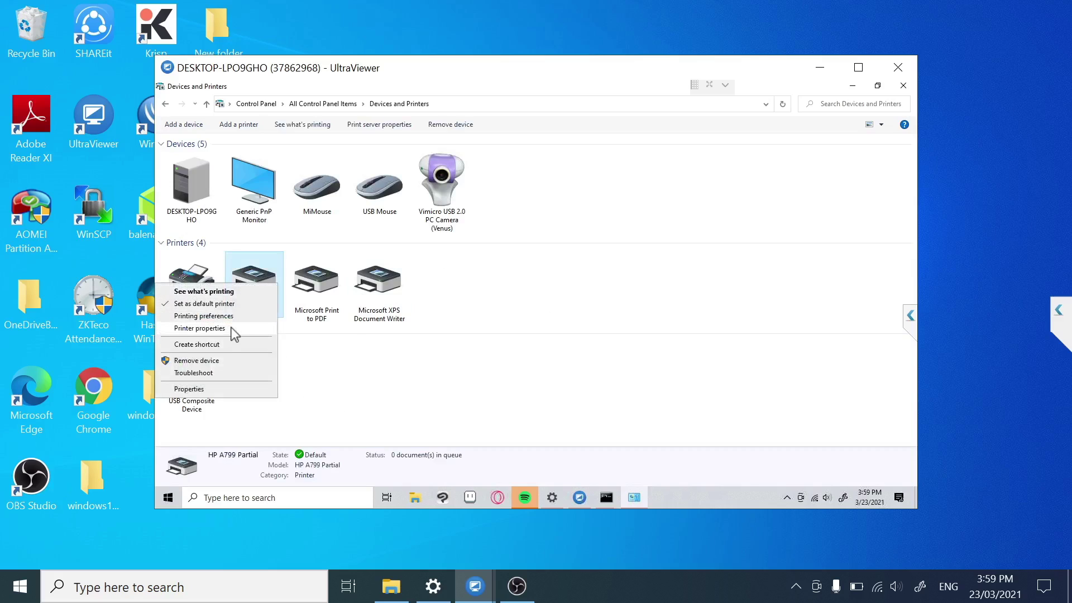
{"action": "left_click", "coordinate": [232, 329]}
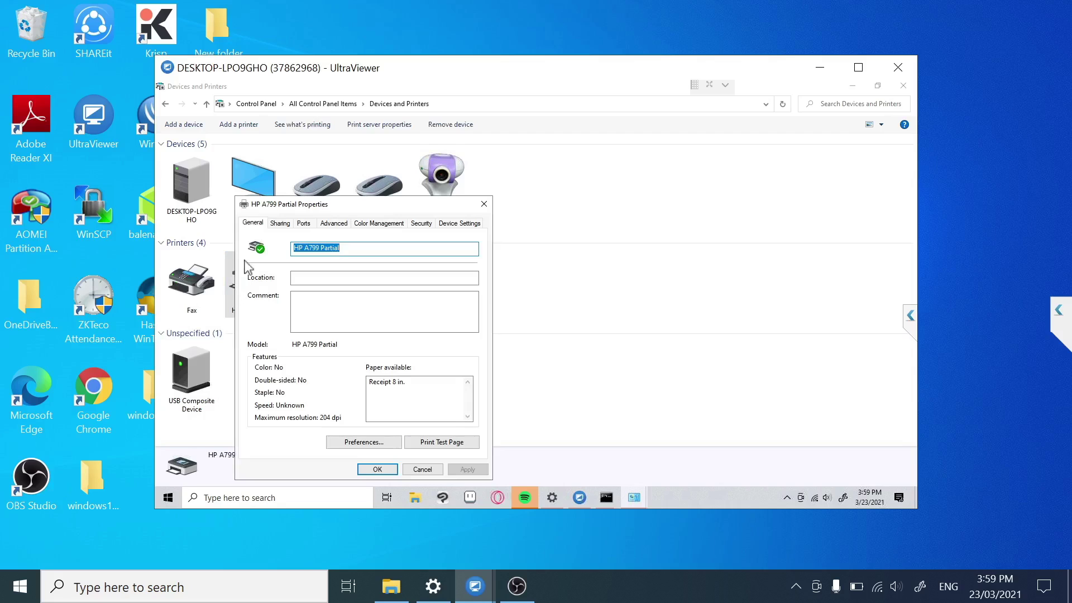
{"action": "left_click", "coordinate": [279, 224]}
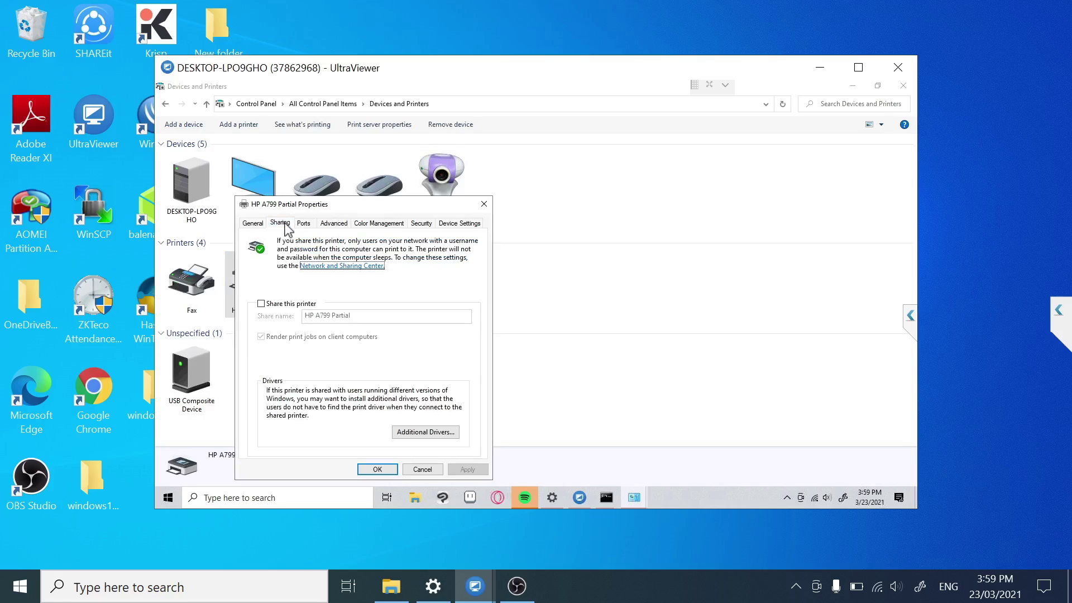
{"action": "left_click", "coordinate": [260, 304]}
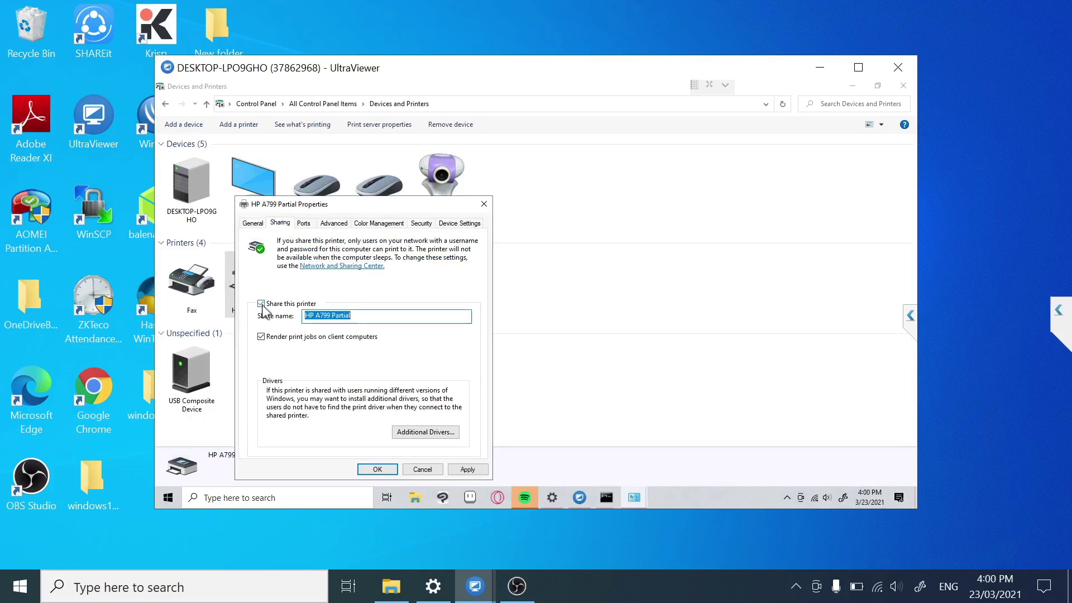
{"action": "left_click", "coordinate": [467, 470]}
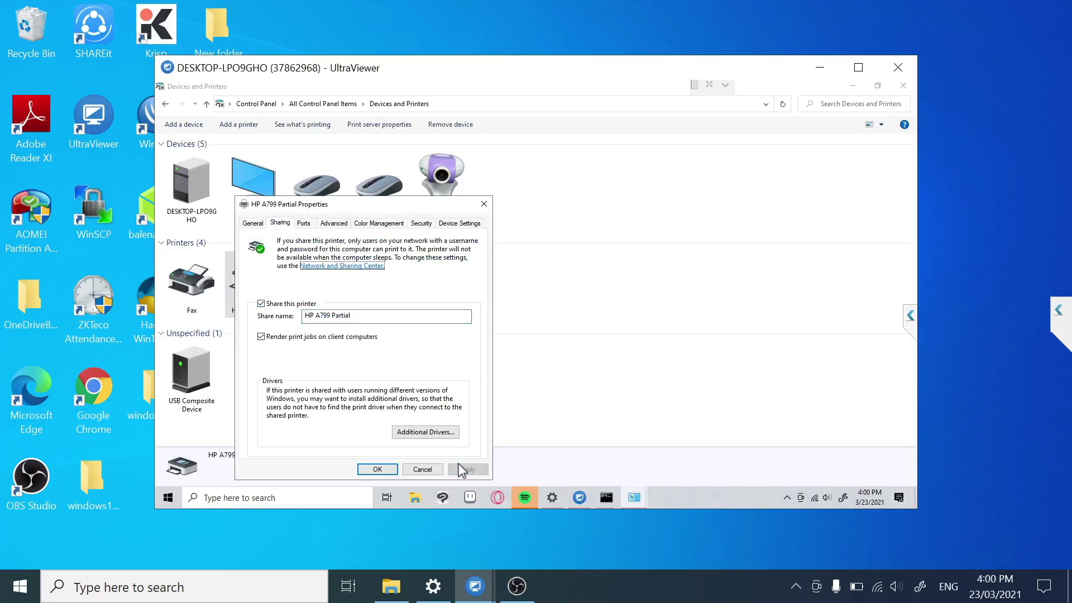
{"action": "left_click", "coordinate": [388, 469]}
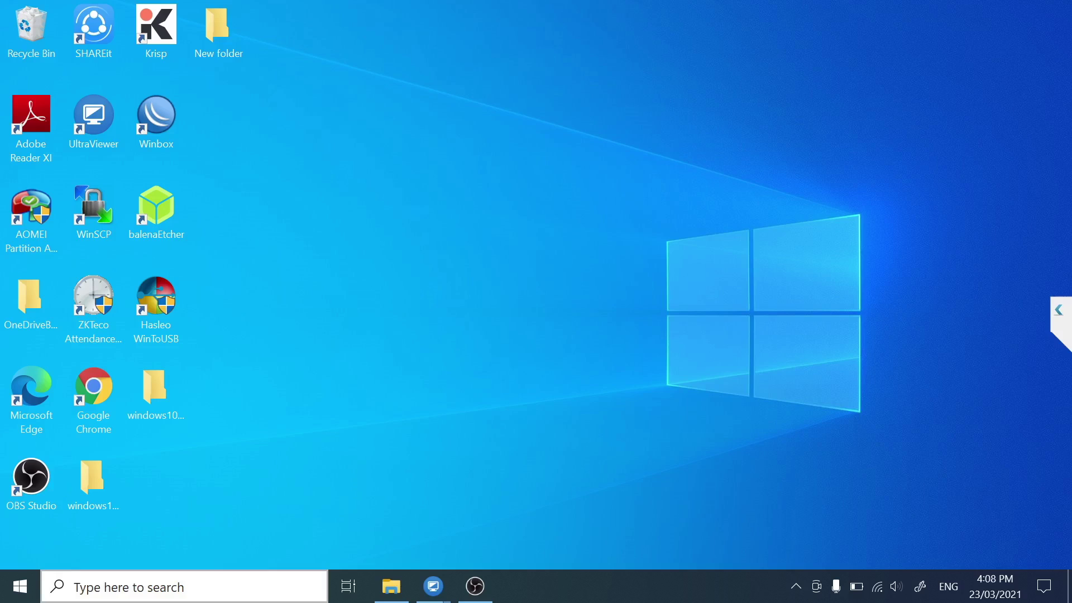
- Open the network location \\192.168.0.13 from Windows search on the local computer
{"action": "left_click", "coordinate": [108, 594]}
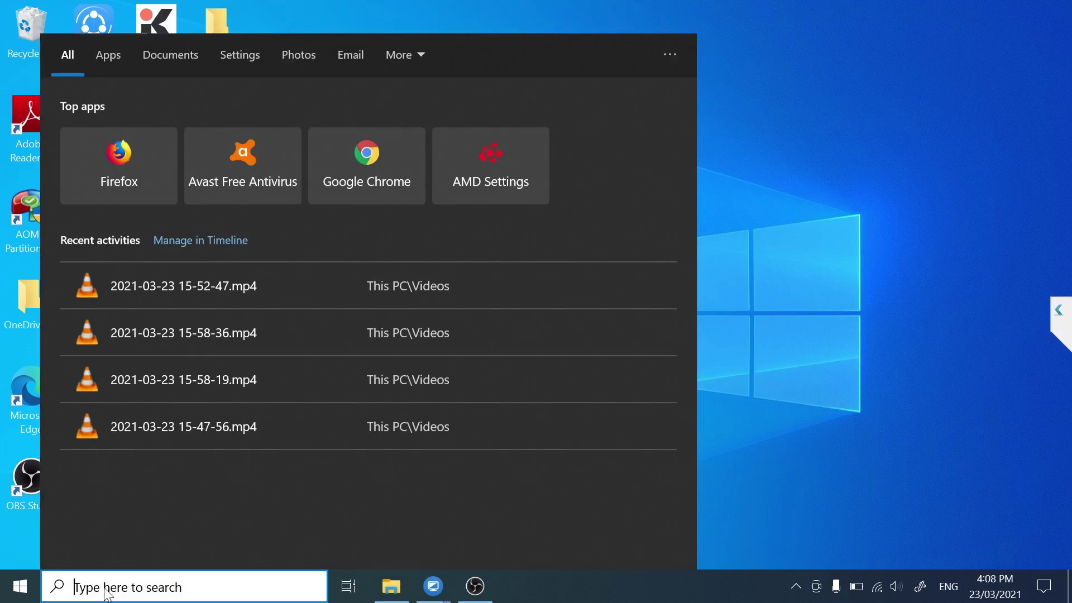
{"action": "type", "text": "\\\\"}
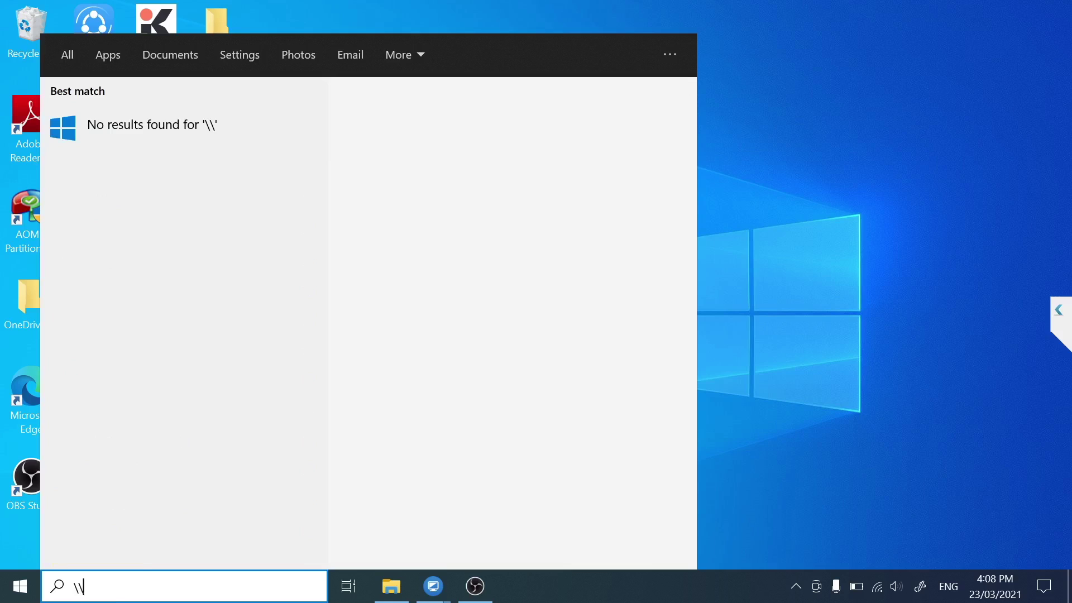
{"action": "type", "text": "192.1"}
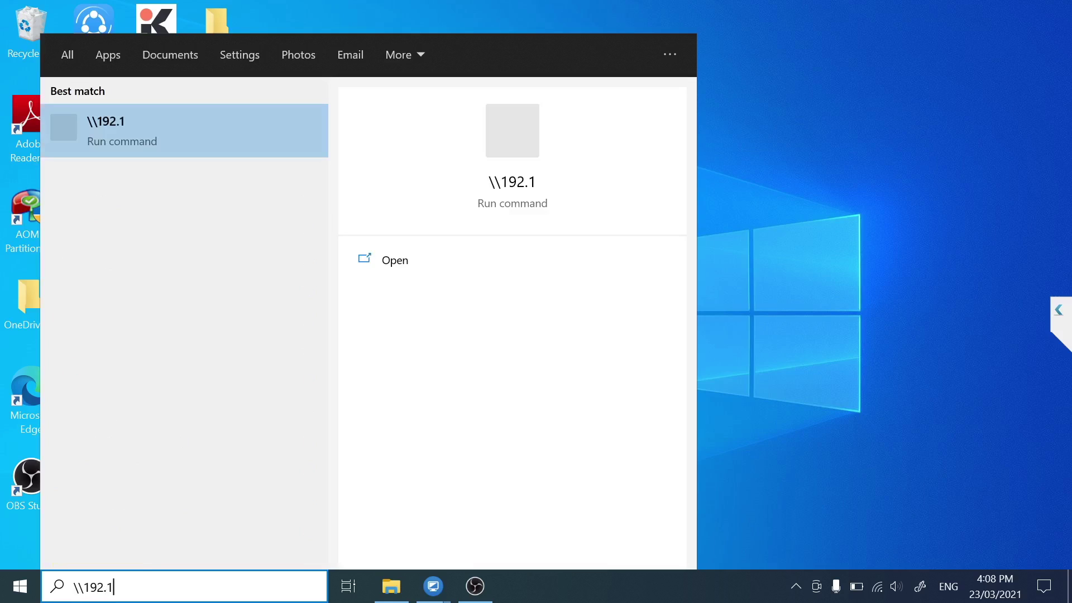
{"action": "type", "text": "68"}
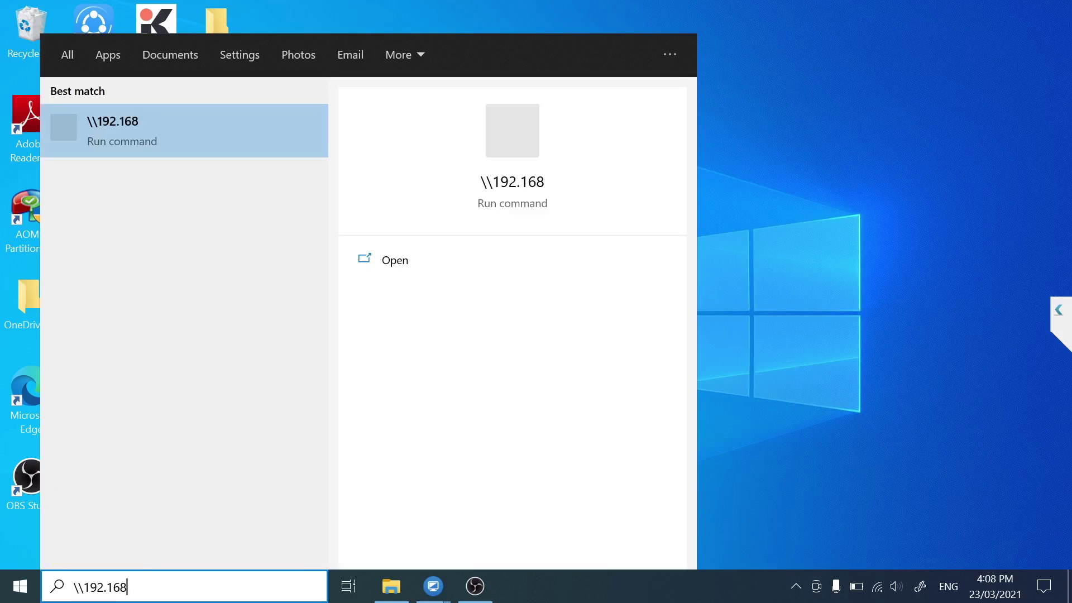
{"action": "type", "text": ".0."}
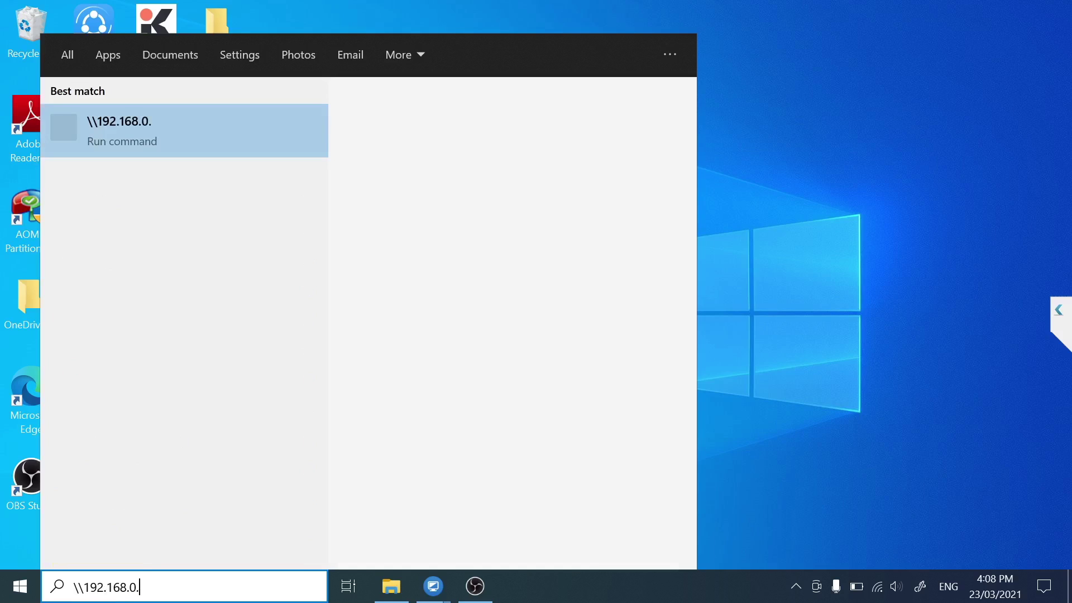
{"action": "type", "text": "13"}
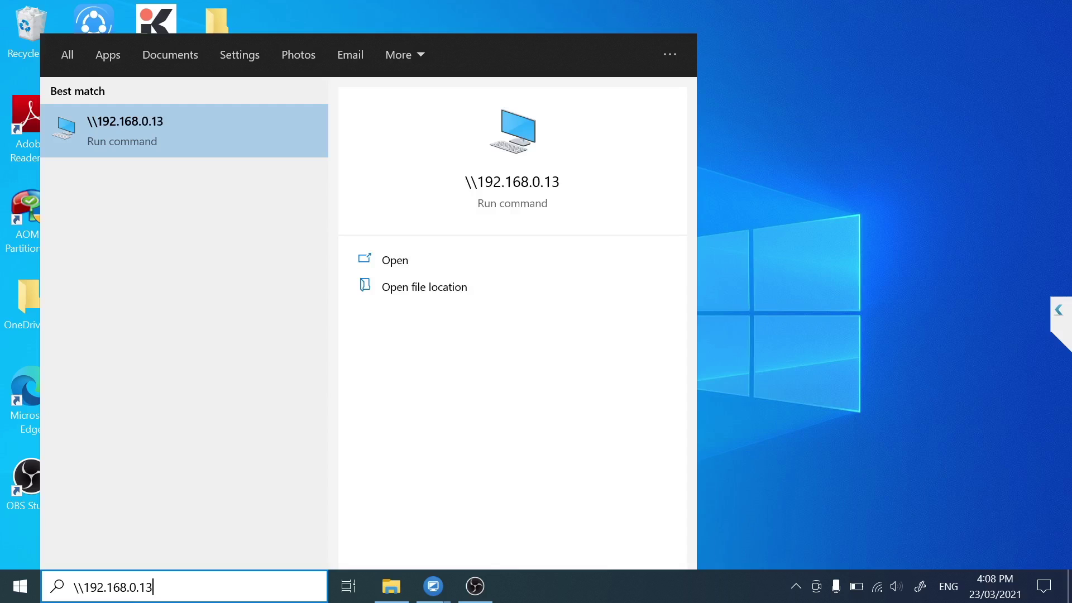
{"action": "key", "text": "Return"}
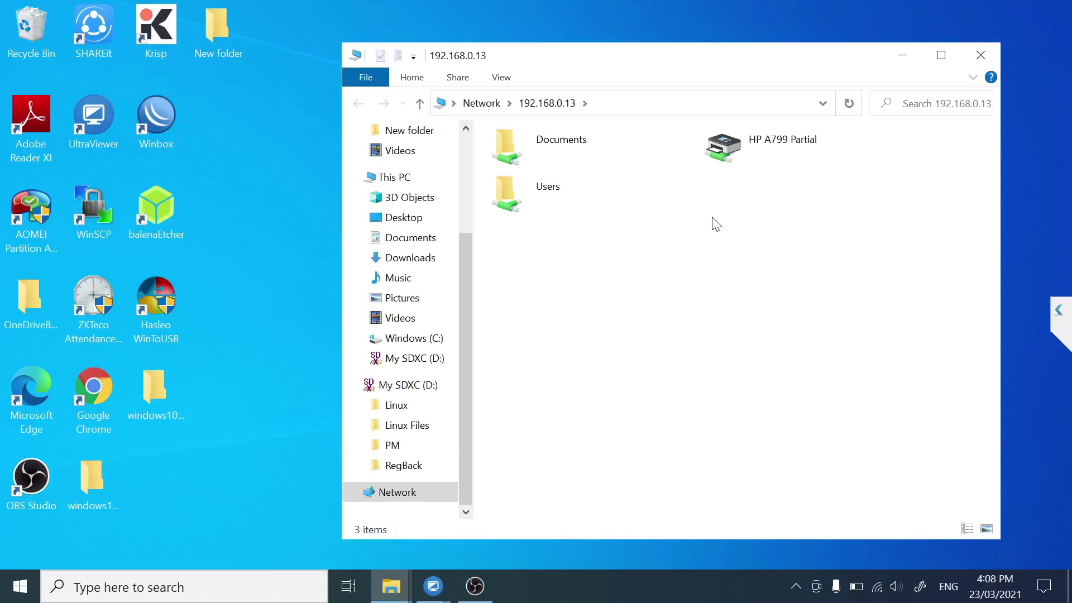
- Connect to the shared HP A799 Partial printer and close the network folder window
{"action": "right_click", "coordinate": [733, 149]}
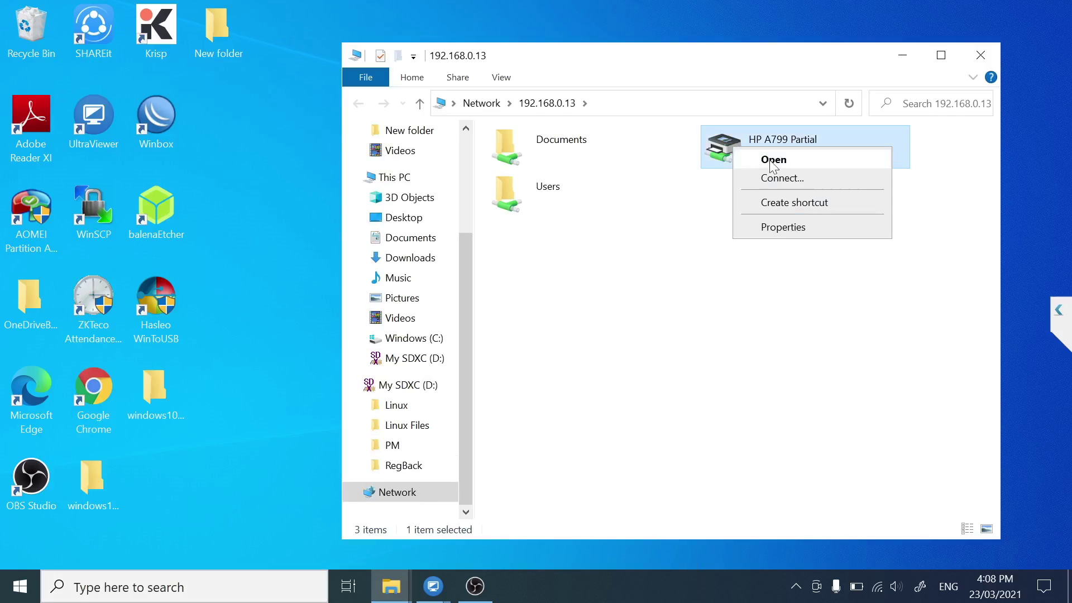
{"action": "left_click", "coordinate": [762, 176]}
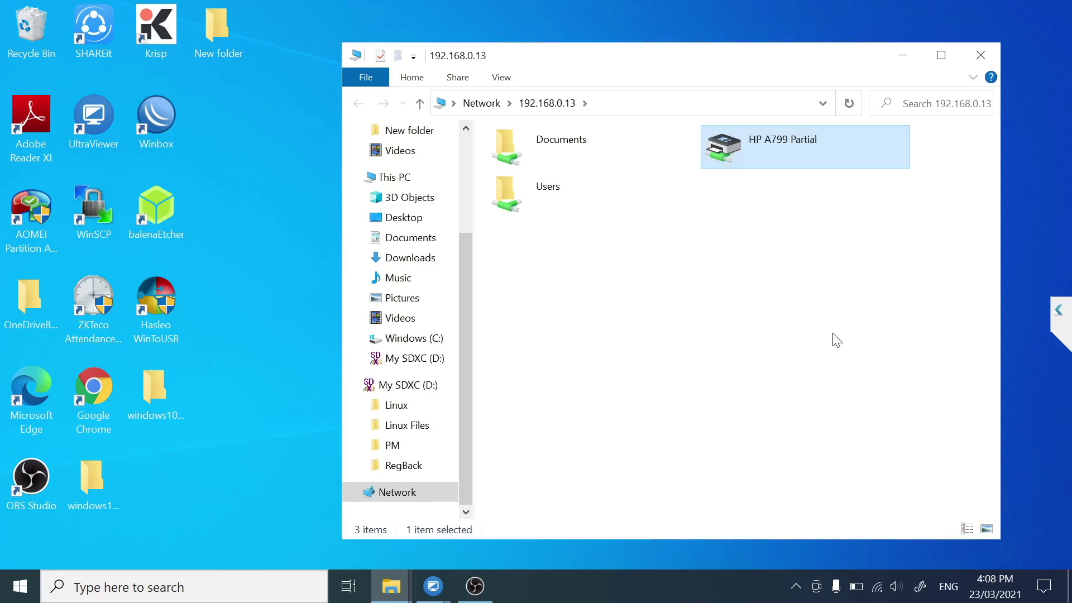
{"action": "left_click", "coordinate": [983, 53]}
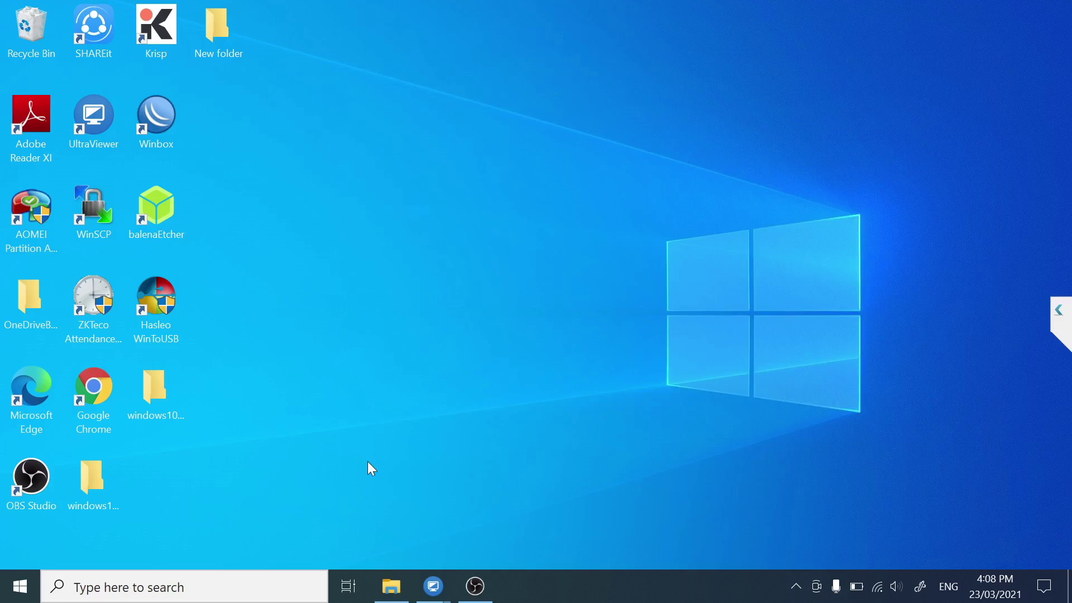
- Open the list of devices and printers from Control Panel on the local computer
{"action": "key", "text": "super+s"}
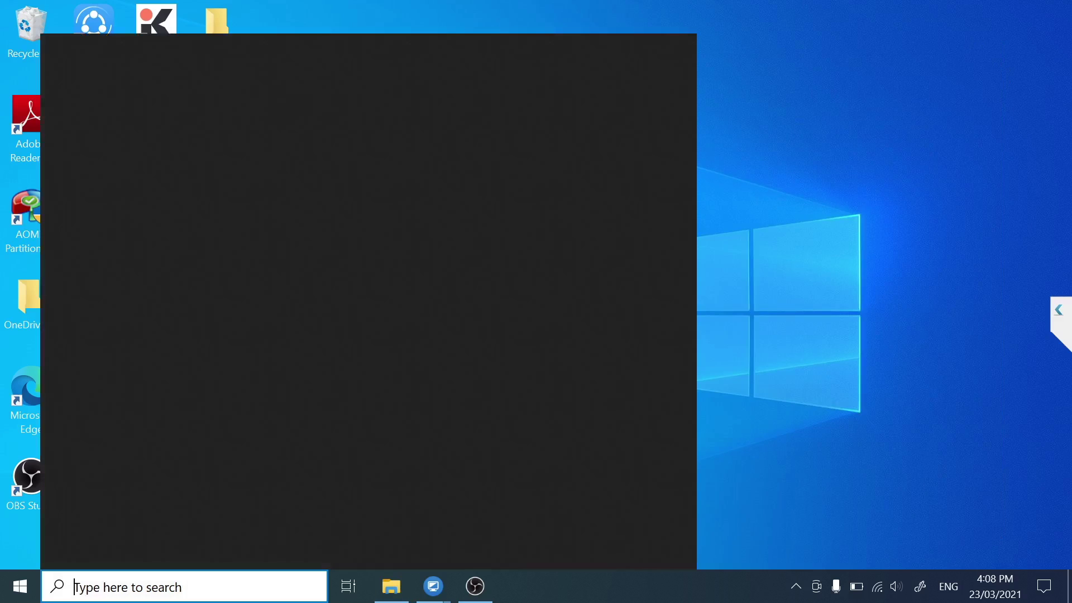
{"action": "type", "text": "control"}
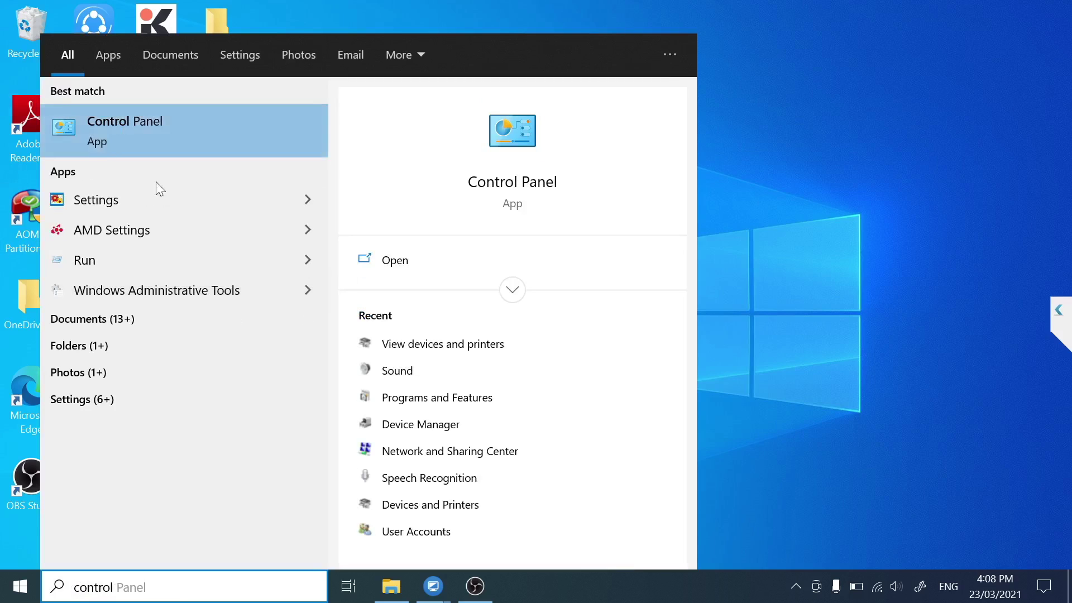
{"action": "left_click", "coordinate": [135, 121]}
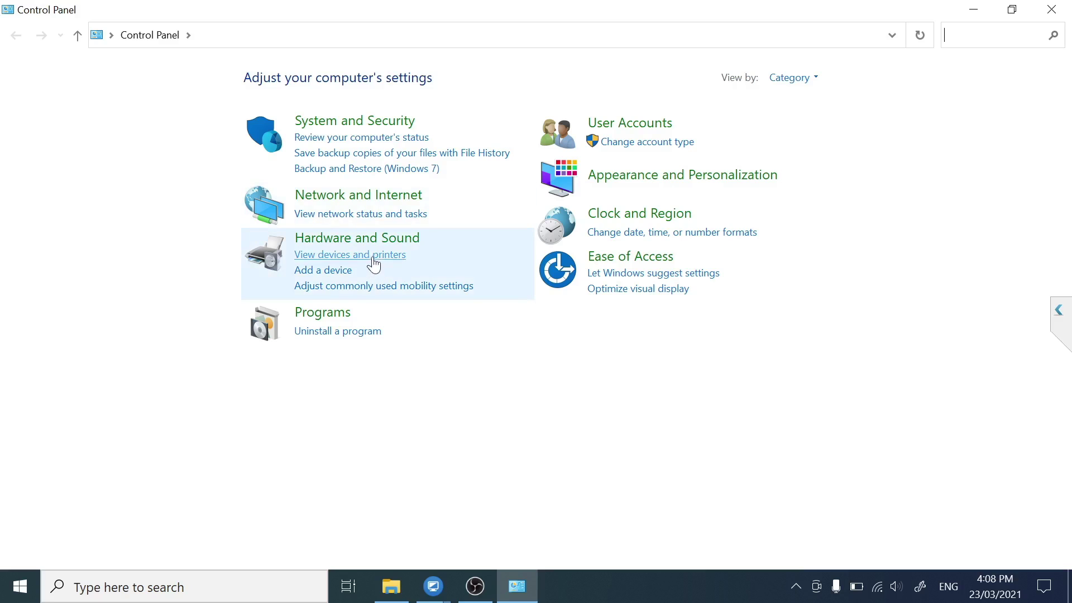
{"action": "left_click", "coordinate": [374, 254]}
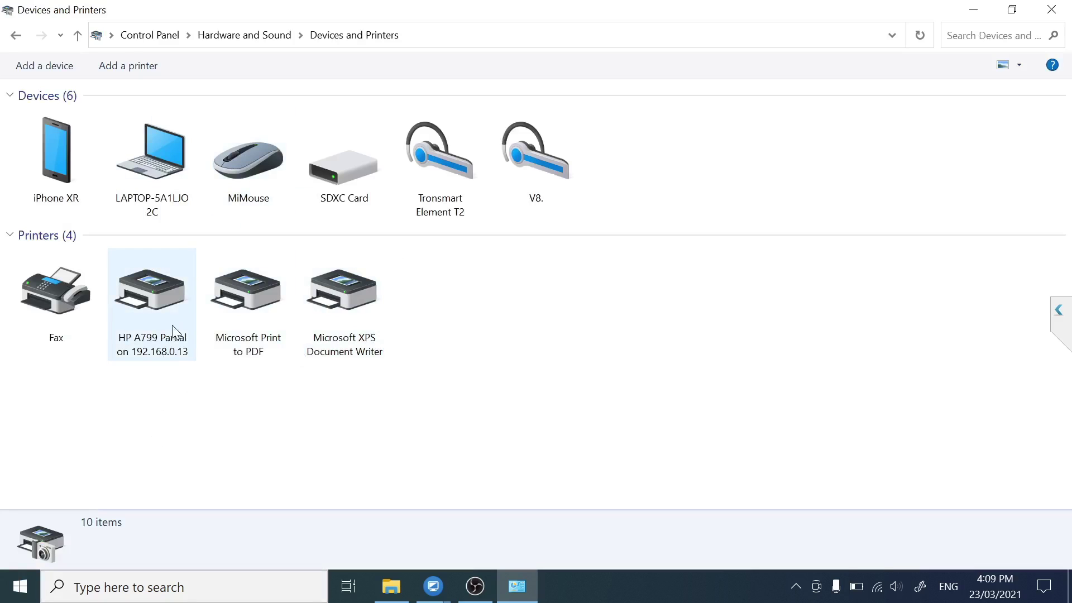
- Set the HP A799 Partial printer on 192.168.0.13 as the default printer, accepting that Windows stops managing the default
{"action": "mouse_move", "coordinate": [156, 316]}
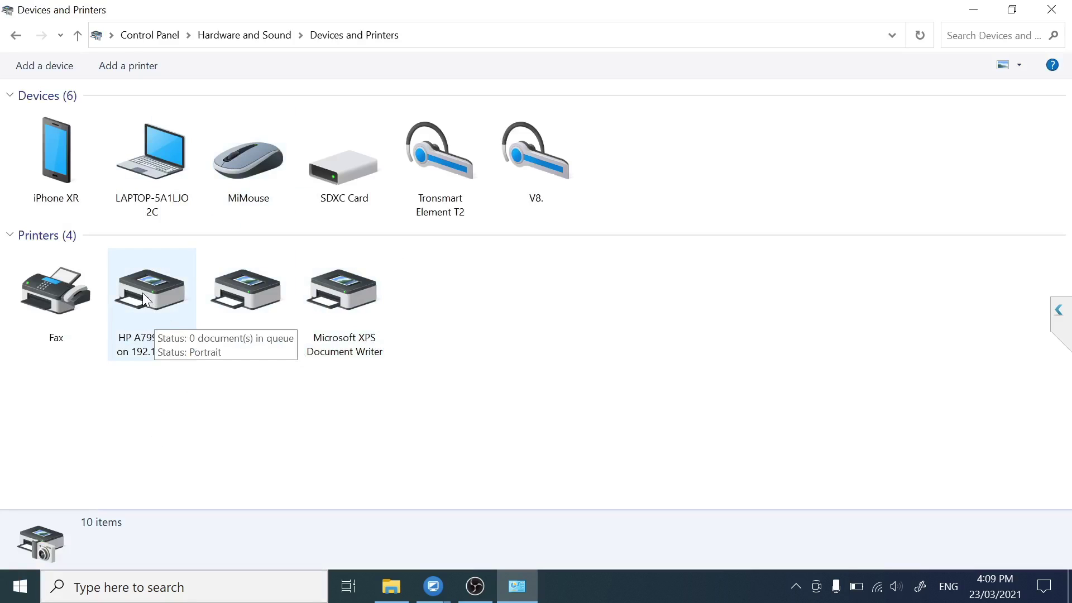
{"action": "right_click", "coordinate": [142, 292]}
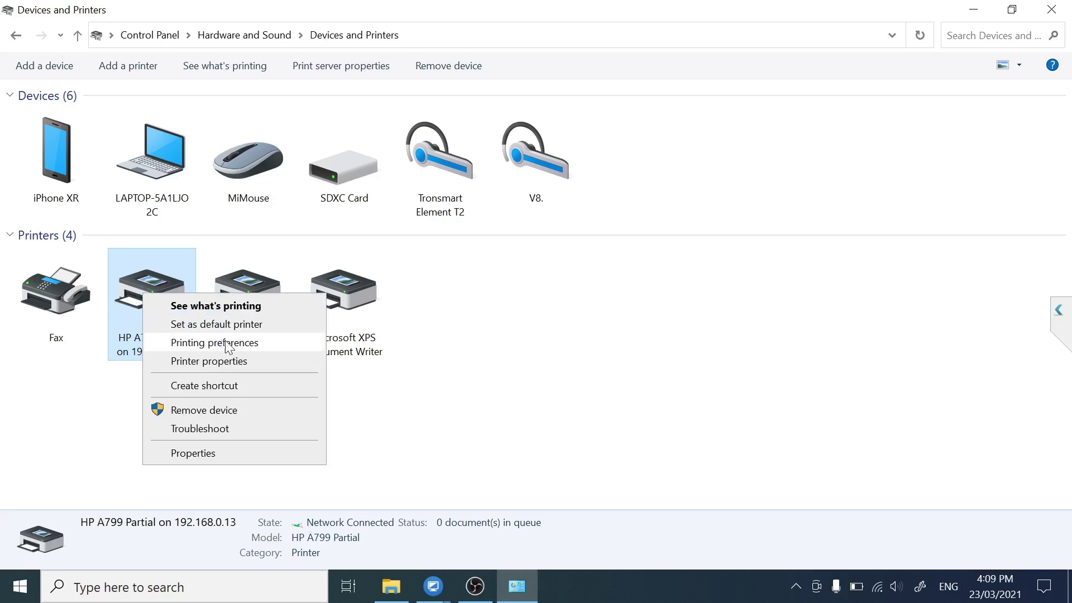
{"action": "left_click", "coordinate": [213, 326]}
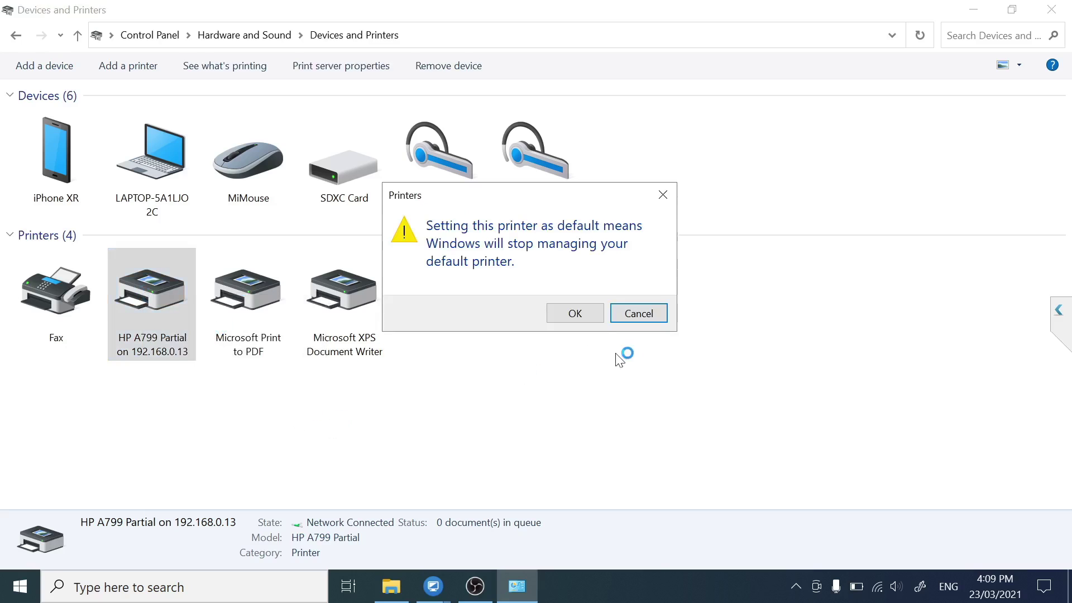
{"action": "left_click", "coordinate": [582, 320]}
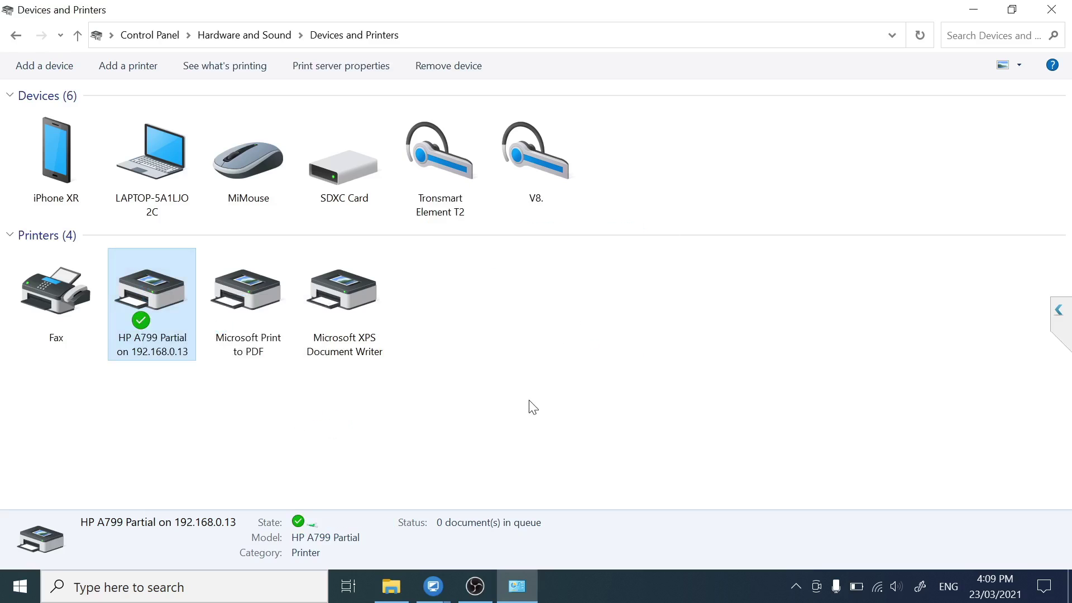
{"action": "left_click", "coordinate": [146, 422]}
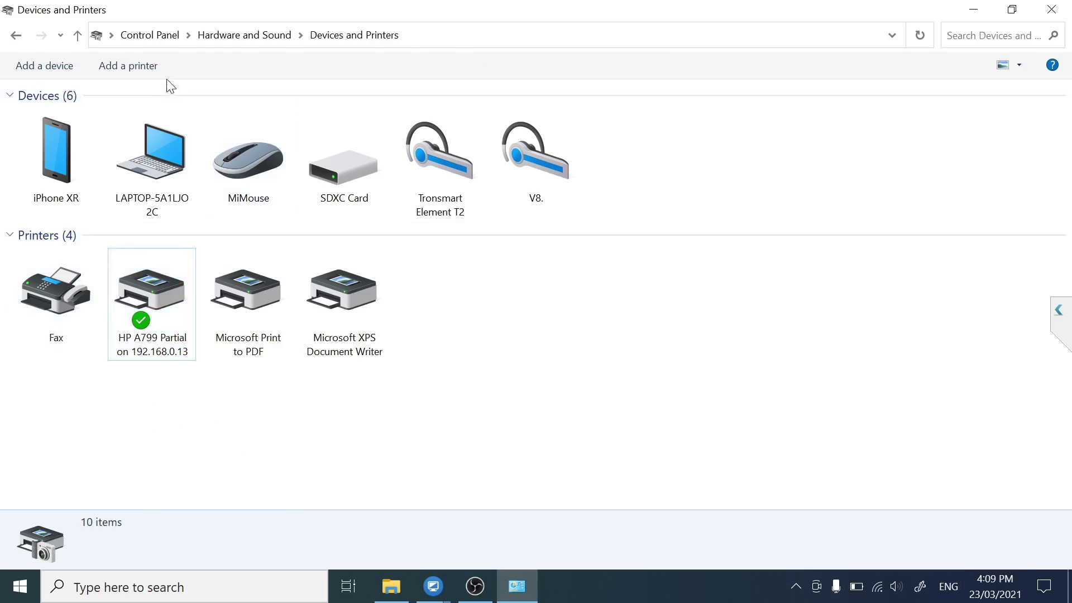
- Start adding an unlisted printer and specify it as a shared printer by the name \\192.168.0.13\HP A799 Partial
{"action": "left_click", "coordinate": [142, 68]}
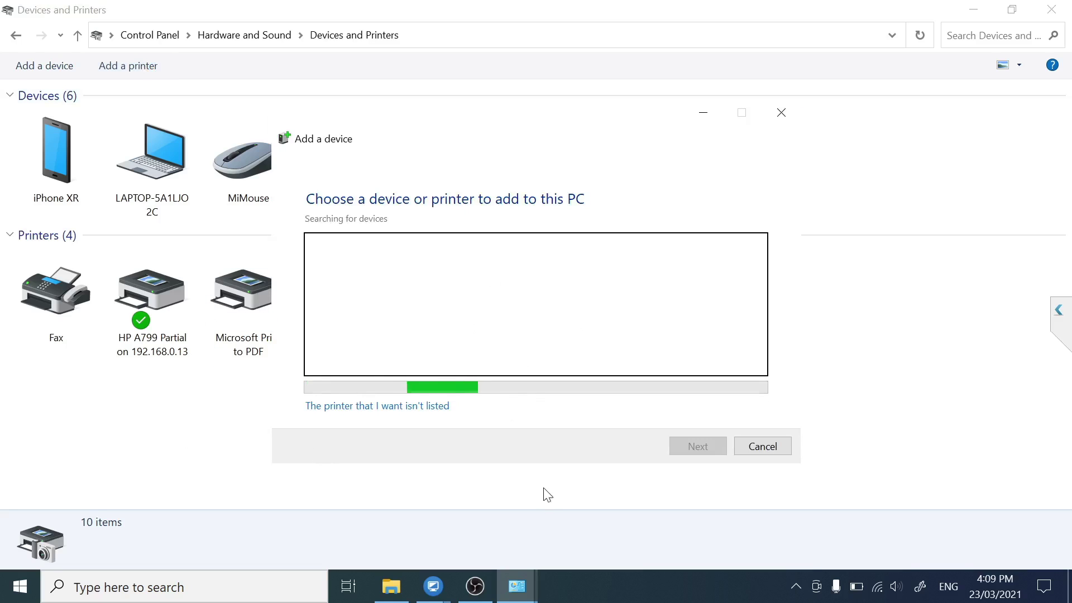
{"action": "left_click", "coordinate": [359, 407]}
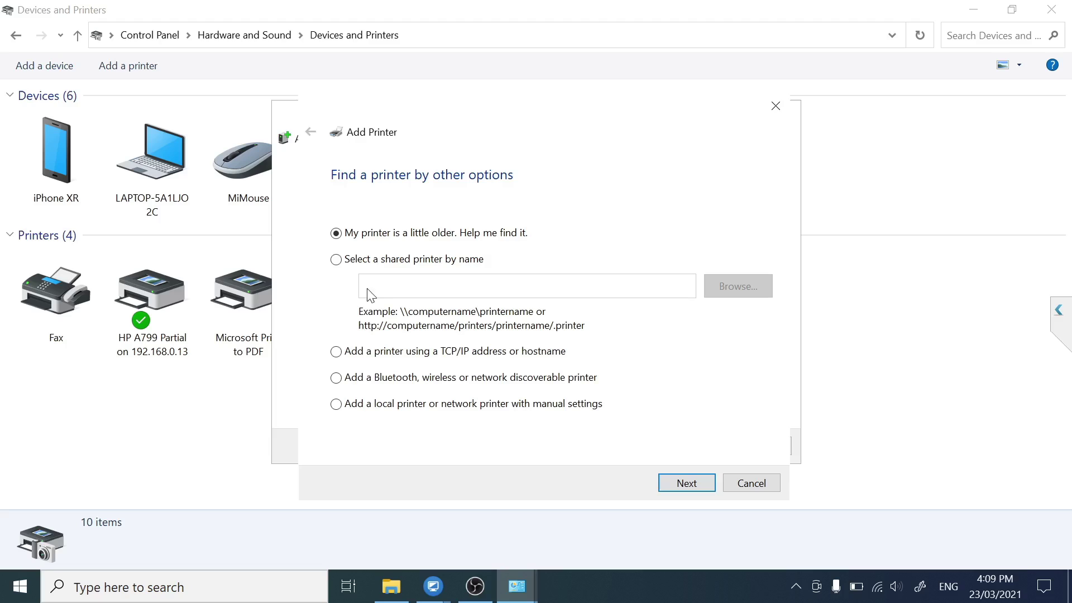
{"action": "left_click", "coordinate": [337, 260]}
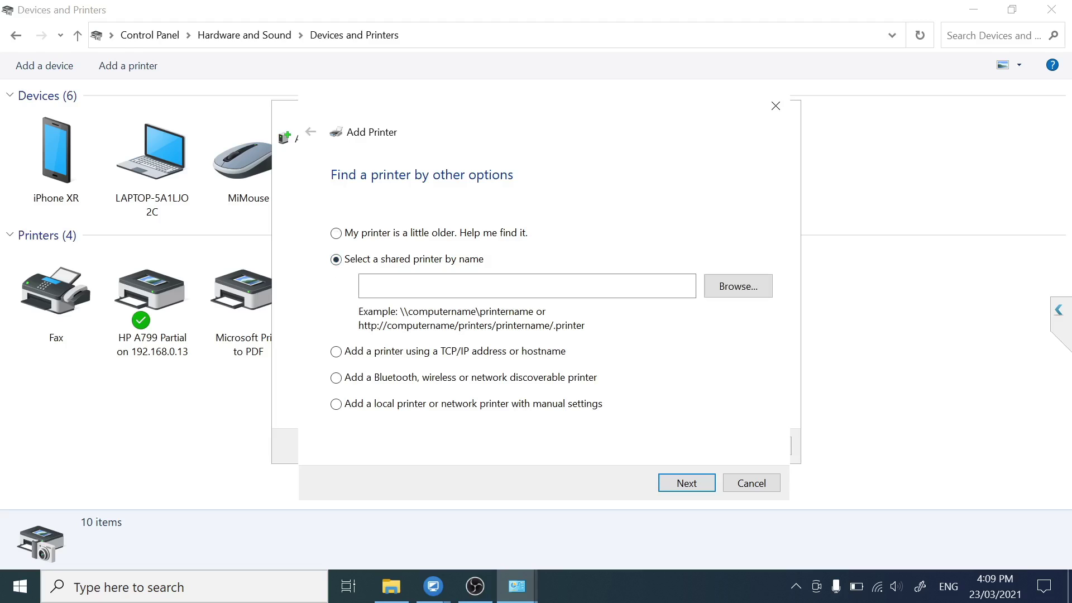
{"action": "left_click", "coordinate": [363, 286]}
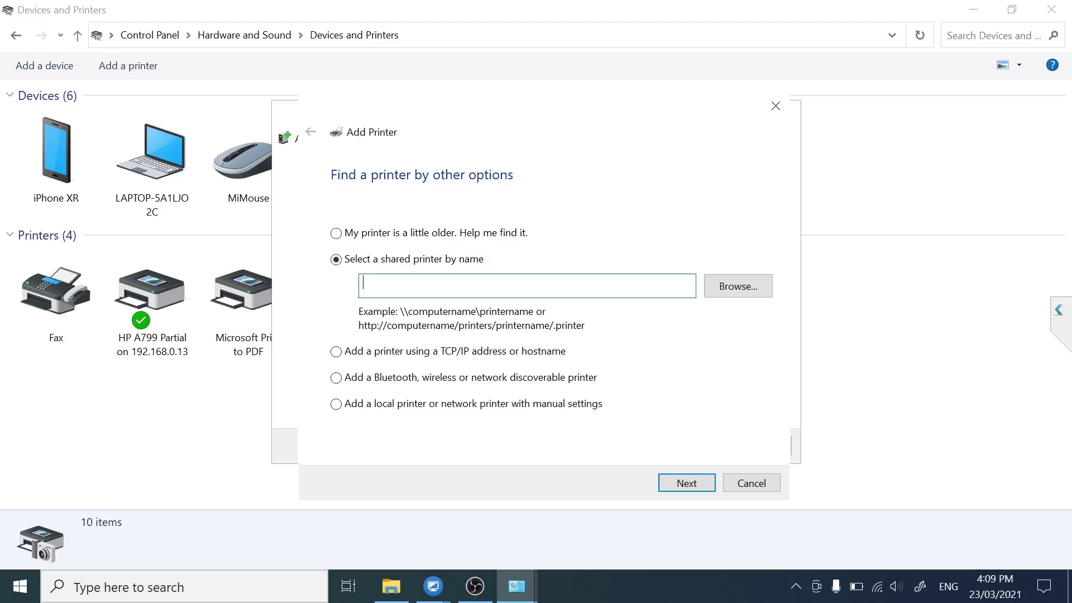
{"action": "type", "text": "\\\\"}
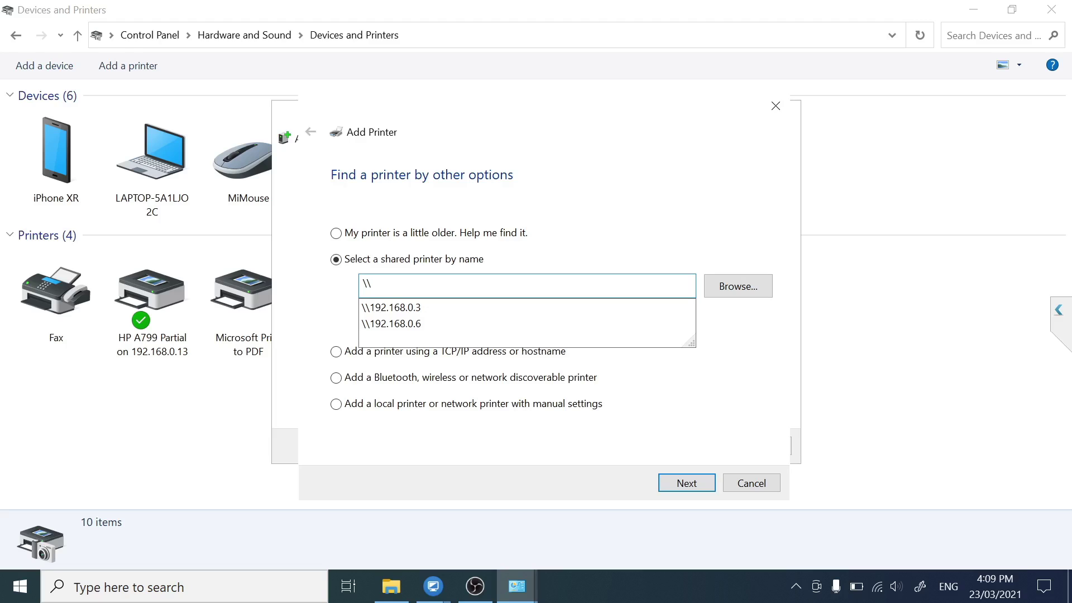
{"action": "type", "text": "192.168.0.13\\"}
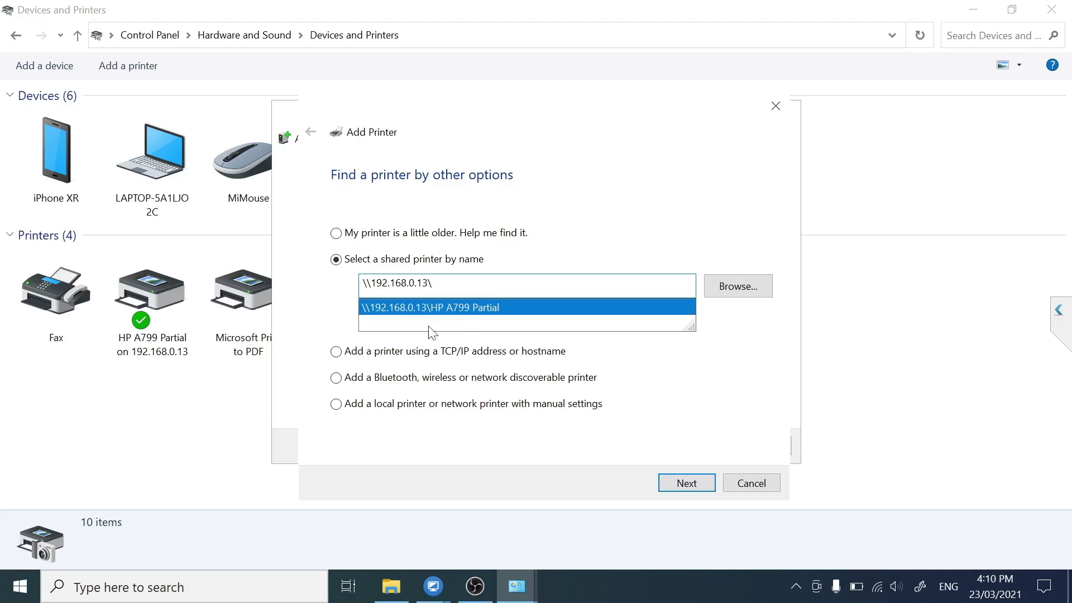
{"action": "left_click", "coordinate": [463, 308]}
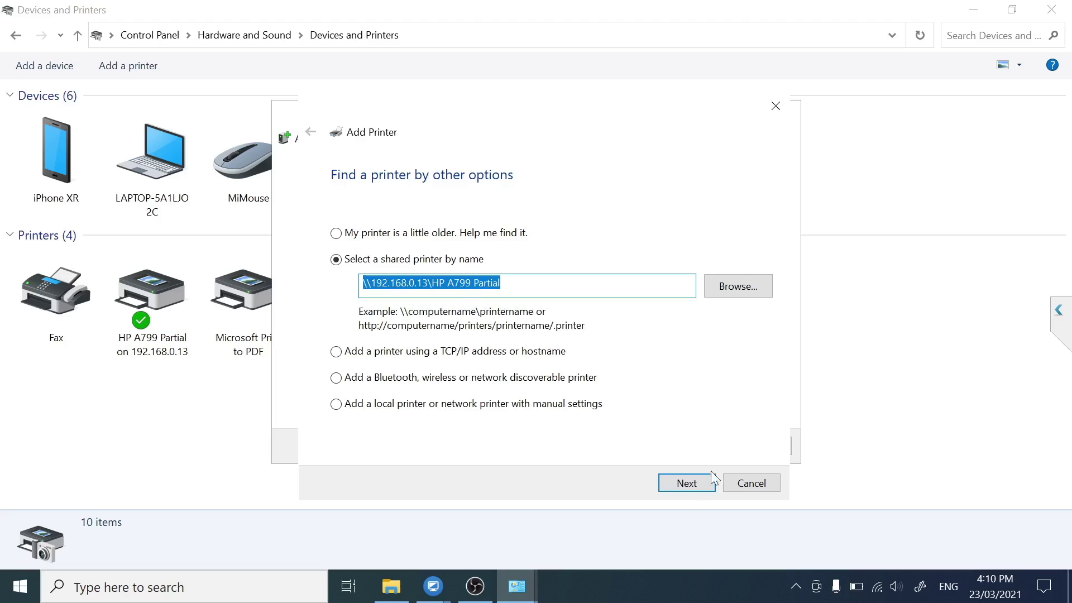